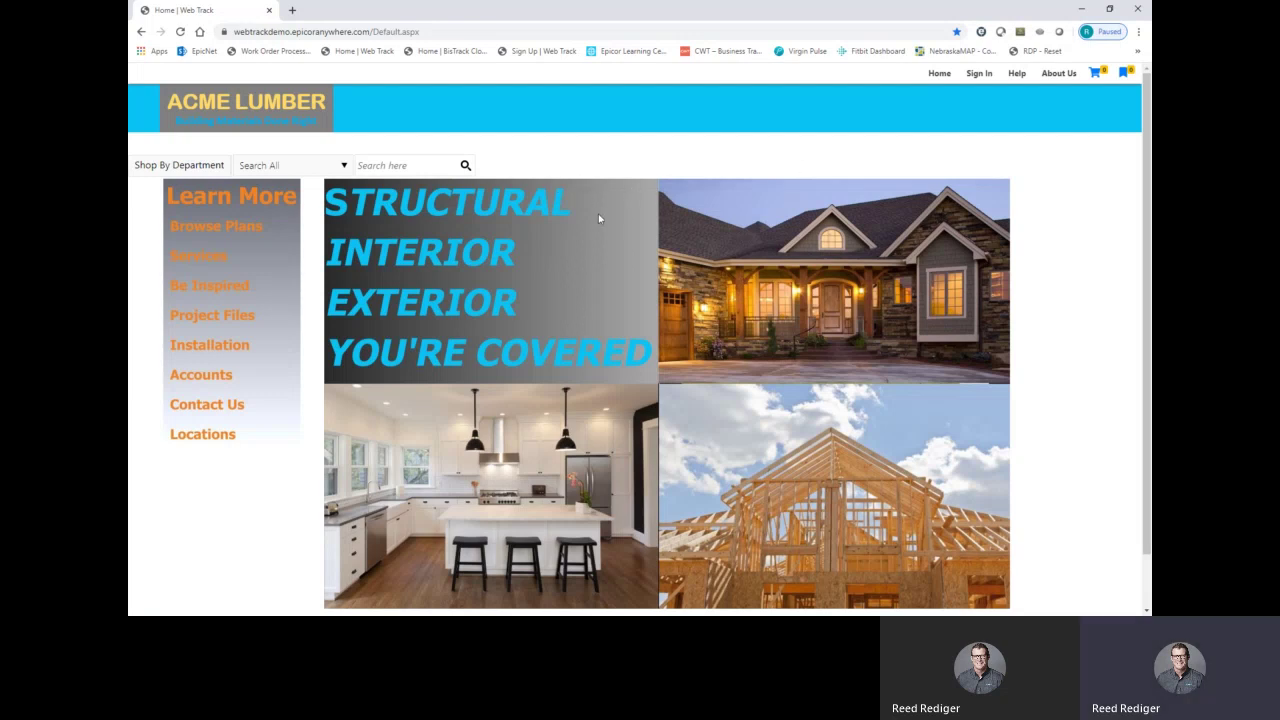
Browse the Shop By Department Lumber categories, then go to the Acme Lumber sign-in page
{"action": "left_click", "coordinate": [396, 166]}
{"action": "left_click", "coordinate": [175, 165]}
{"action": "left_click", "coordinate": [980, 80]}
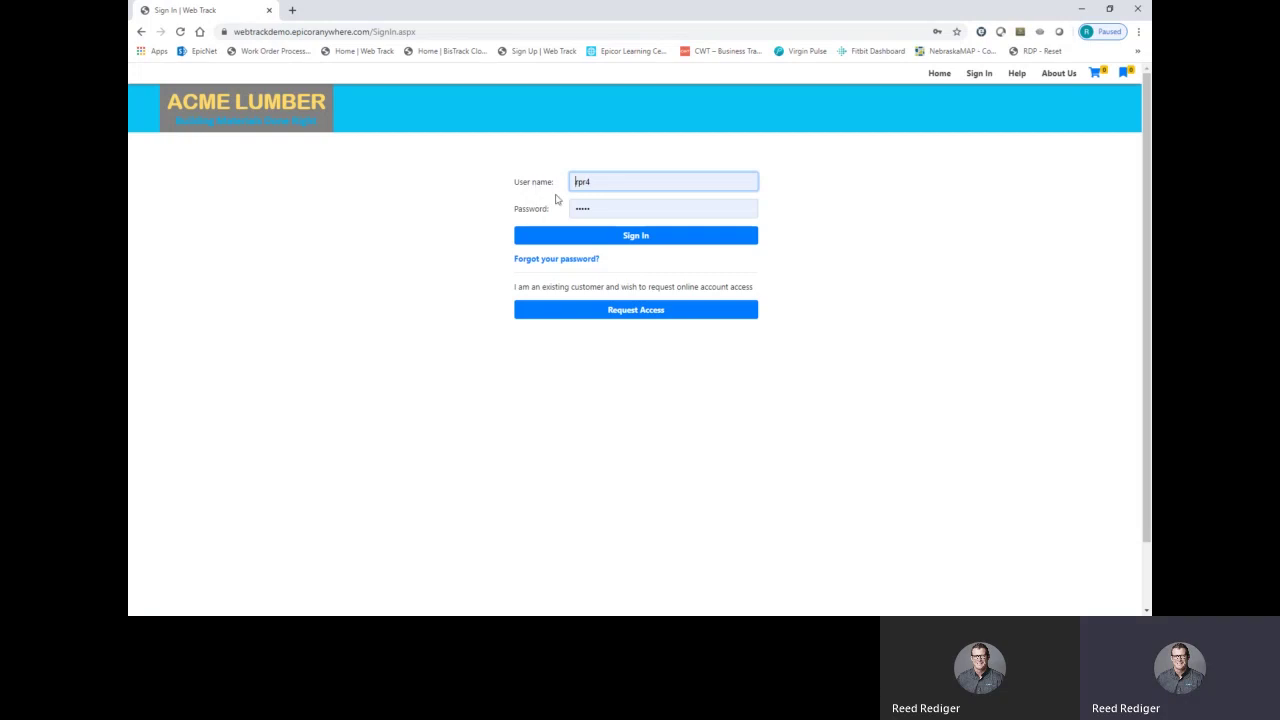
Sign in with the customer's account credentials and open the featured 1178LVL beam product
{"action": "left_click", "coordinate": [627, 243]}
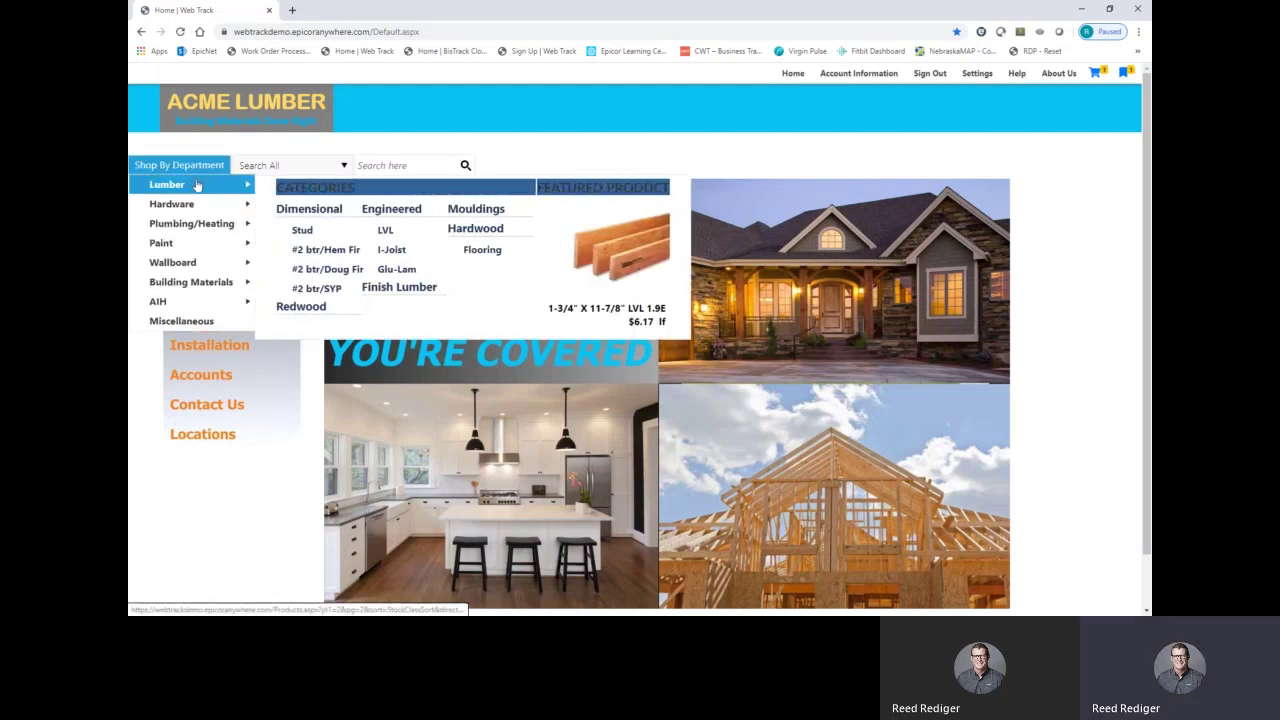
{"action": "mouse_move", "coordinate": [190, 184]}
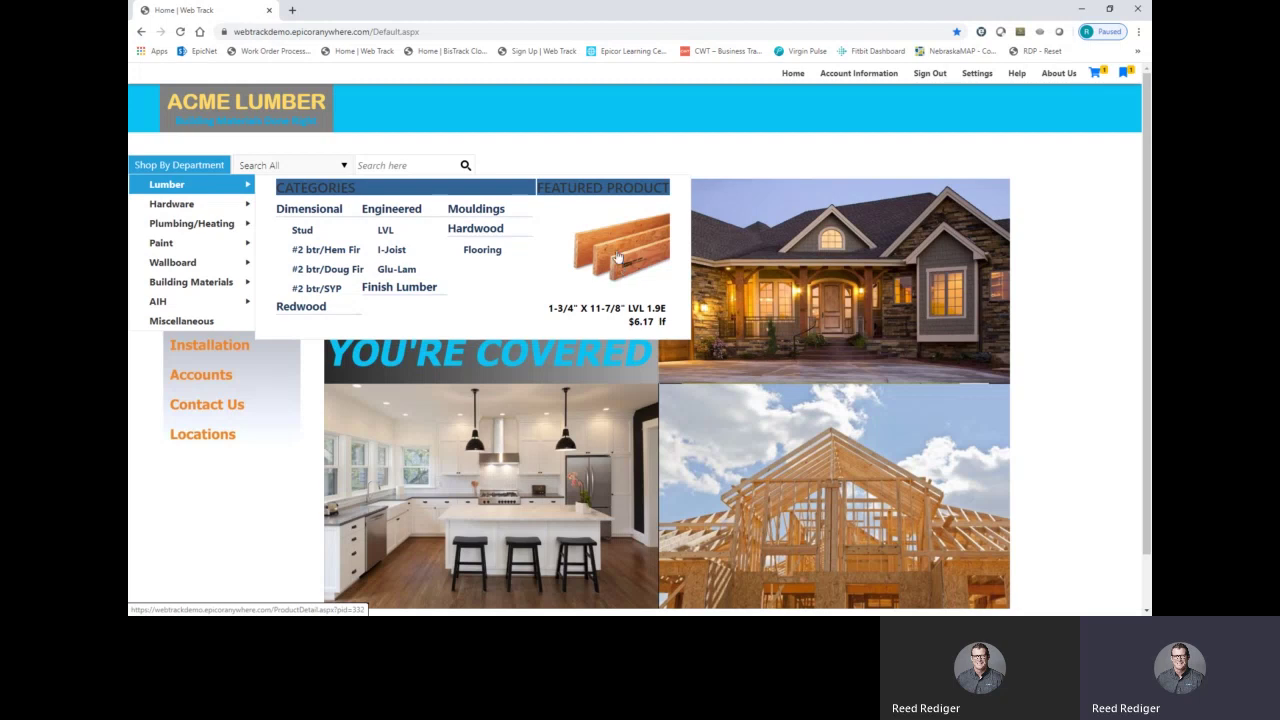
{"action": "left_click", "coordinate": [618, 258]}
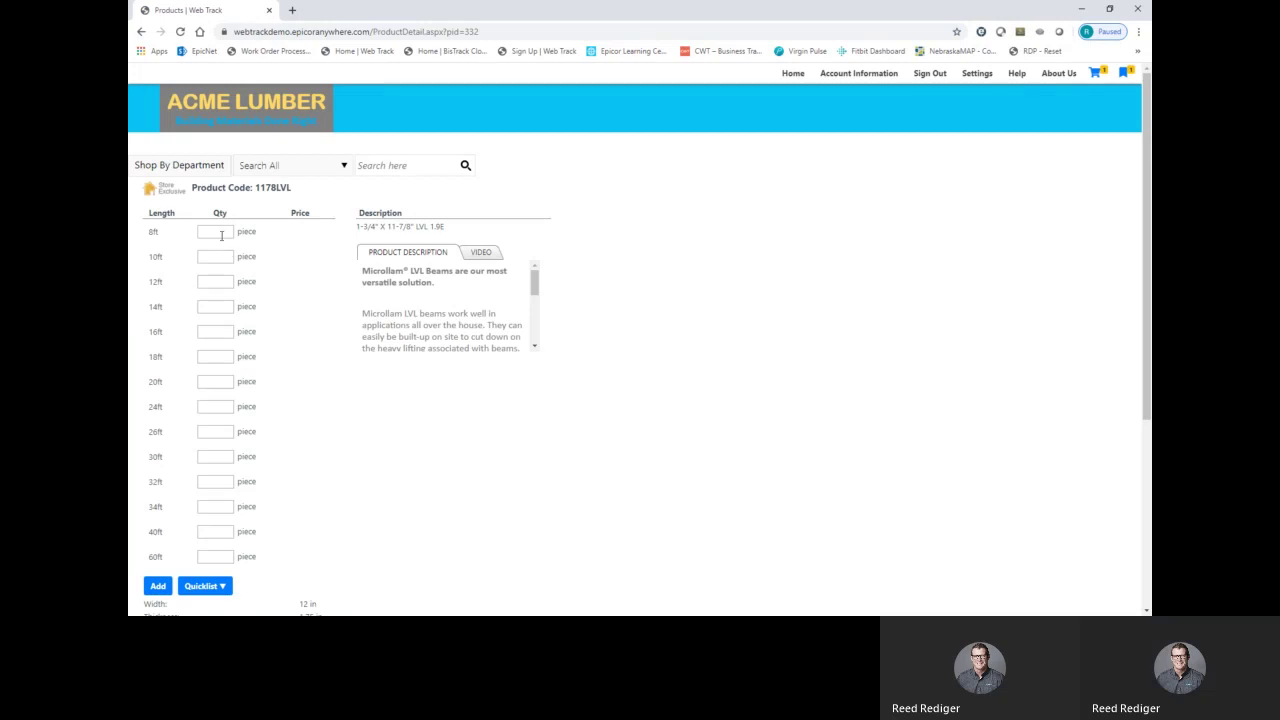
Add 5 pieces each of 8, 12, 16 and 20 ft 1178LVL beam, then view the cart
{"action": "left_click", "coordinate": [219, 231]}
{"action": "left_click", "coordinate": [210, 256]}
{"action": "left_click", "coordinate": [215, 281]}
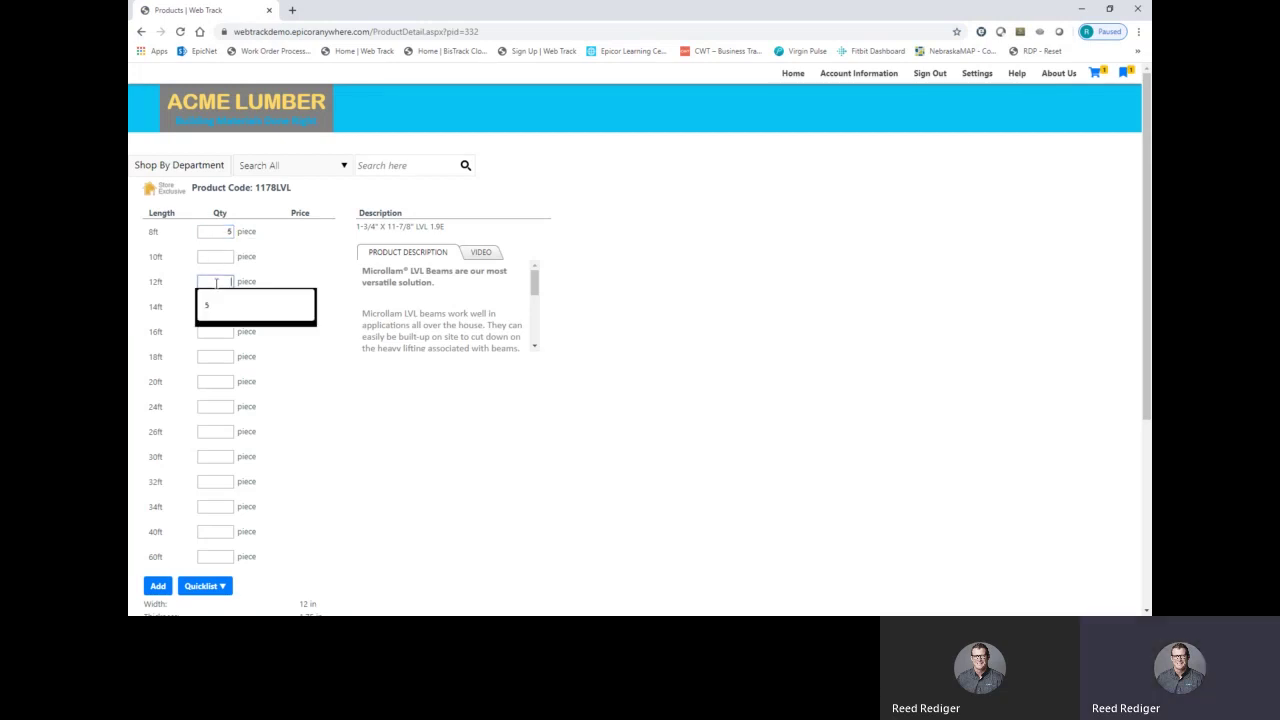
{"action": "left_click", "coordinate": [210, 306]}
{"action": "left_click", "coordinate": [216, 331]}
{"action": "left_click", "coordinate": [216, 381]}
{"action": "type", "text": "5"}
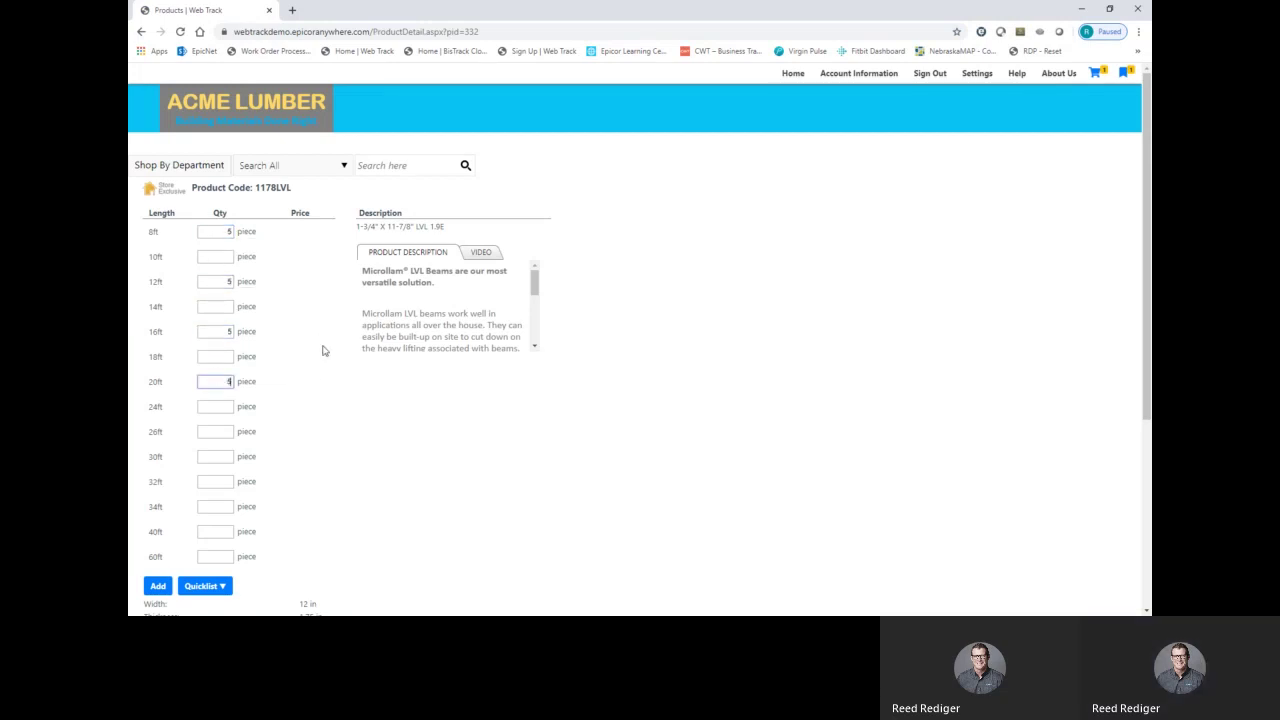
{"action": "left_click", "coordinate": [157, 586]}
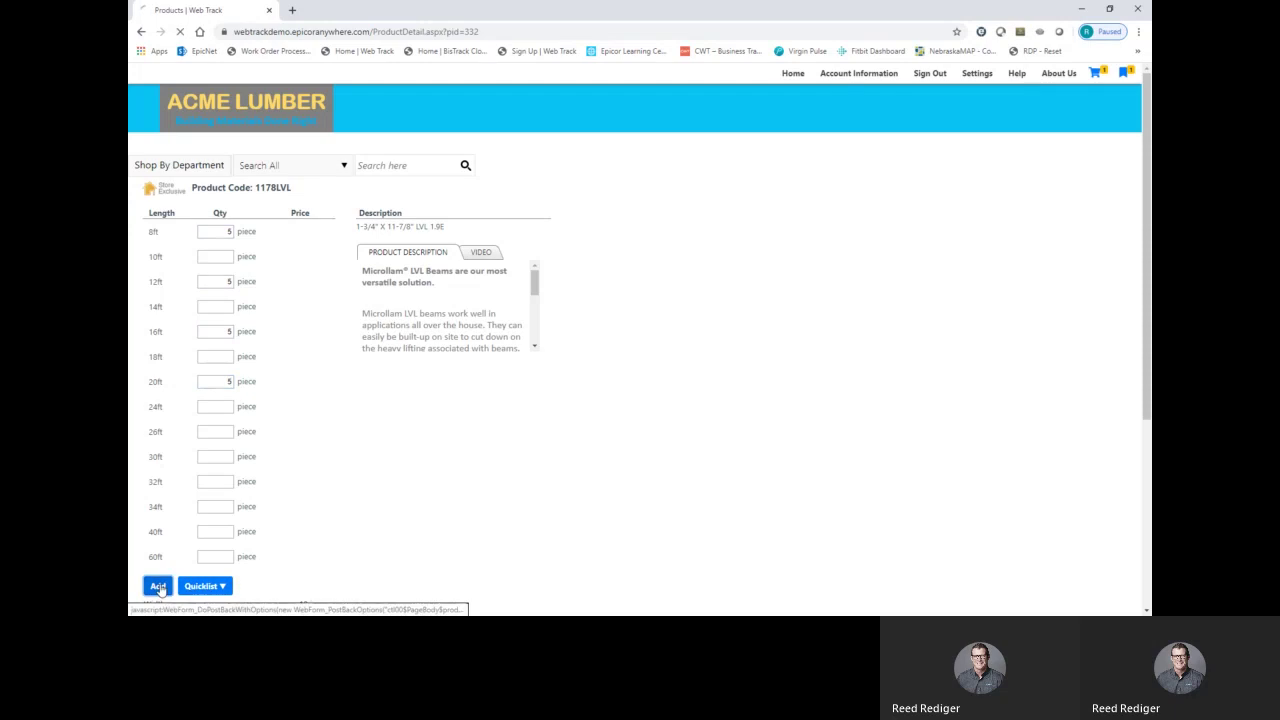
{"action": "left_click", "coordinate": [1095, 75]}
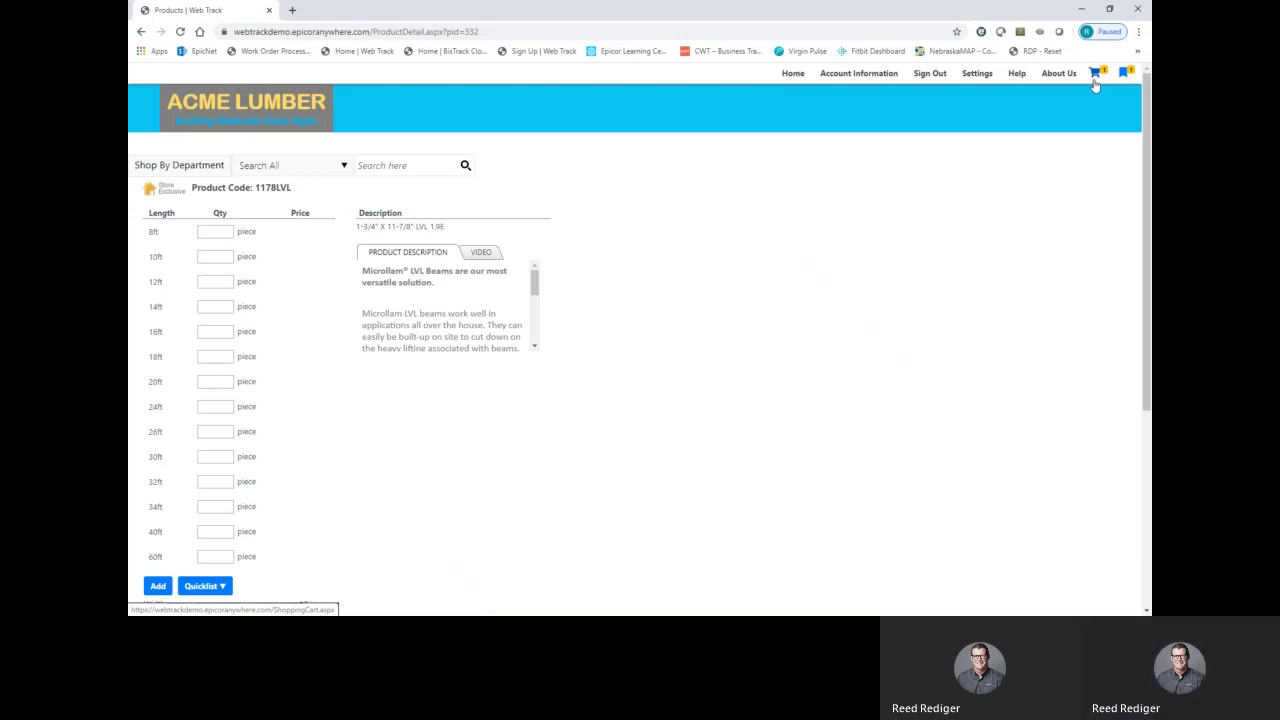
View Speedy & Co.'s Account Information, scrolling down to the account aging table and back
{"action": "left_click", "coordinate": [862, 74]}
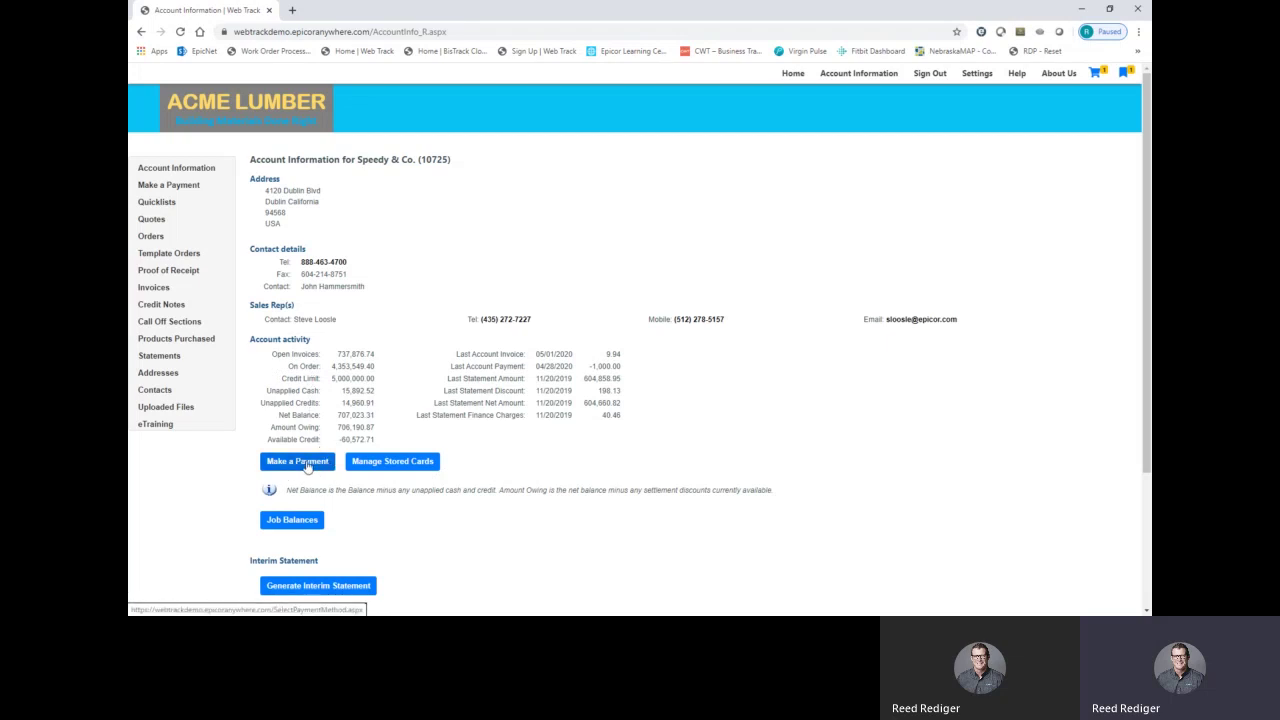
{"action": "scroll", "coordinate": [304, 468], "scroll_direction": "down", "scroll_amount": 1}
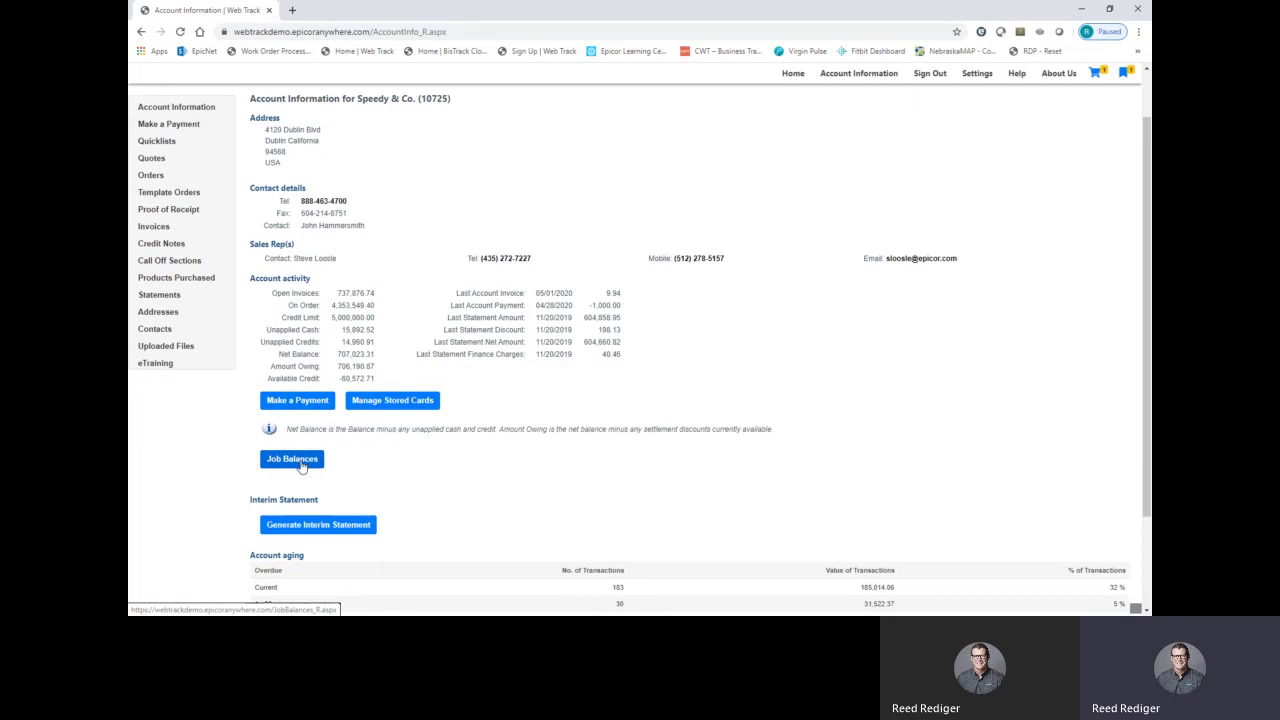
{"action": "scroll", "coordinate": [302, 467], "scroll_direction": "down", "scroll_amount": 1}
{"action": "scroll", "coordinate": [302, 467], "scroll_direction": "down", "scroll_amount": 1}
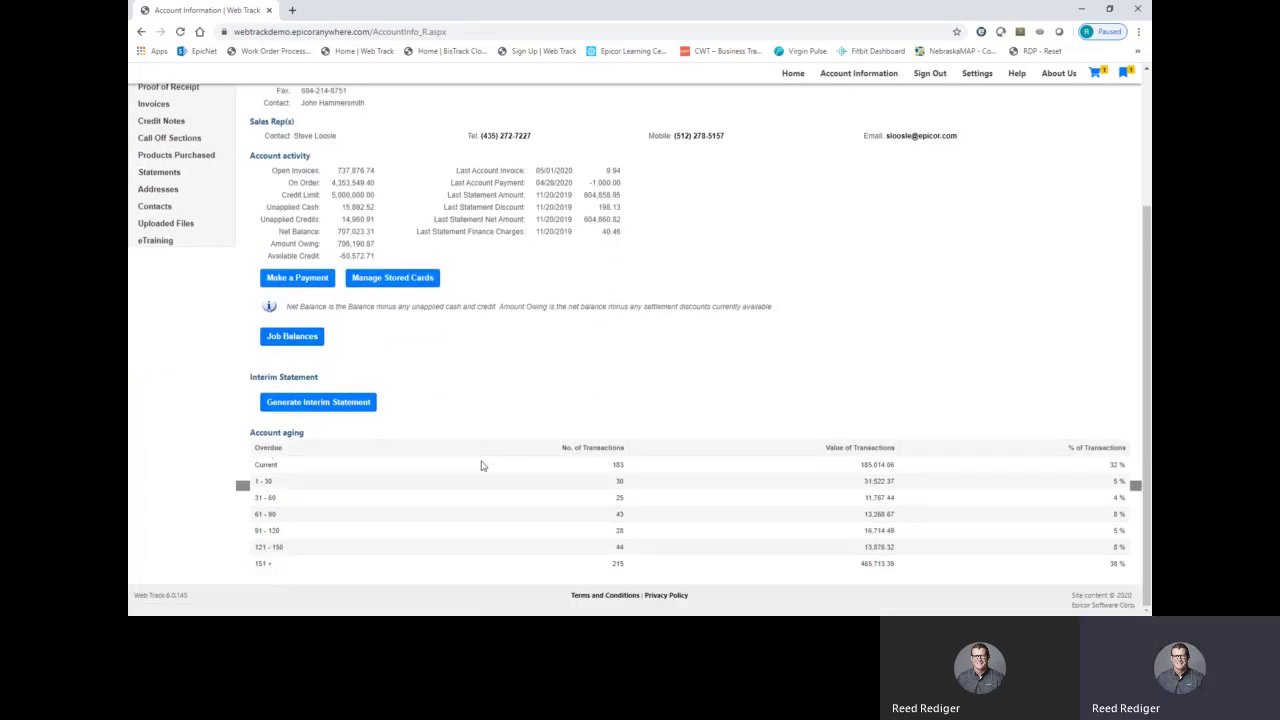
{"action": "scroll", "coordinate": [470, 475], "scroll_direction": "up", "scroll_amount": 1}
{"action": "scroll", "coordinate": [466, 480], "scroll_direction": "up", "scroll_amount": 2}
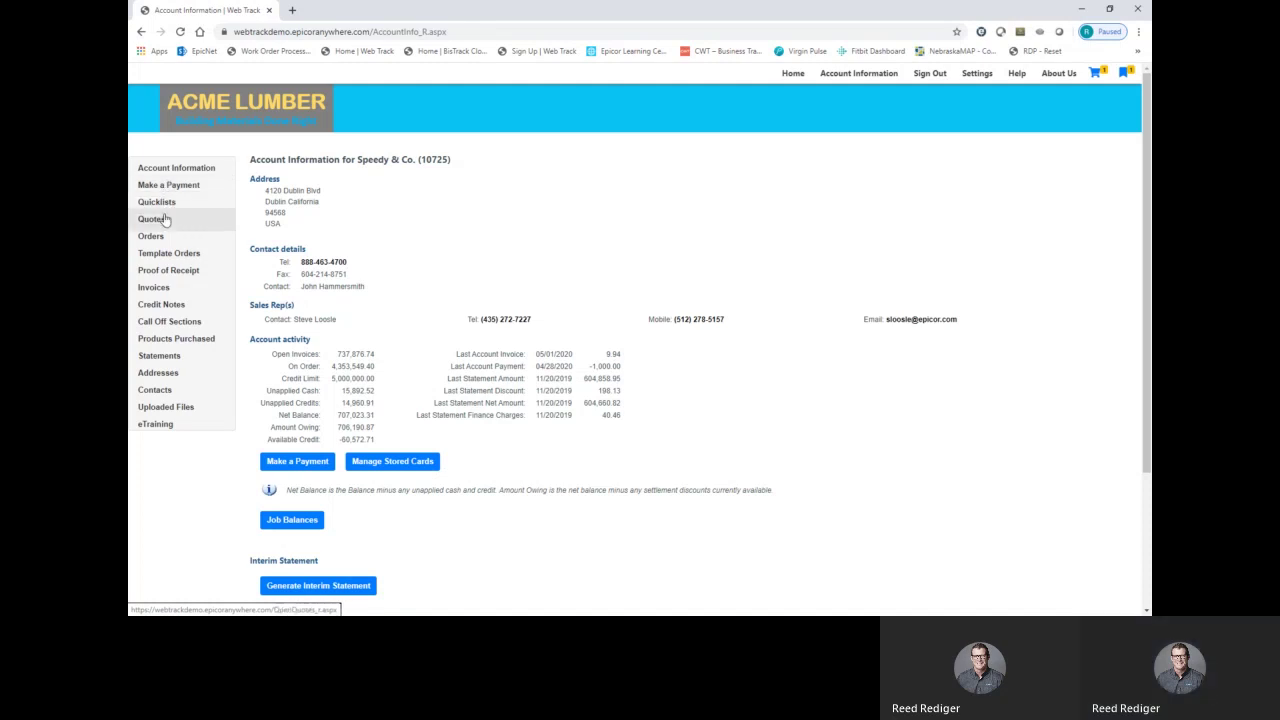
Open the account's quotes list and show the details of quote 309450
{"action": "left_click", "coordinate": [151, 219]}
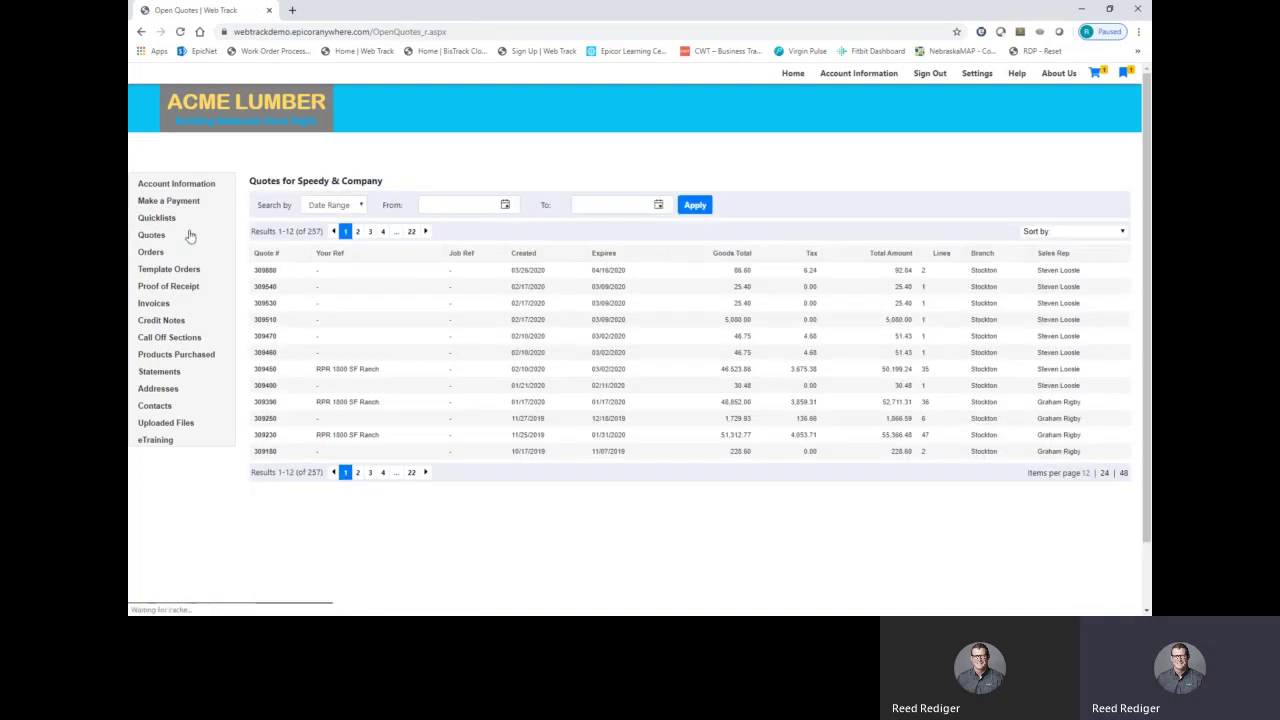
{"action": "left_click", "coordinate": [268, 370]}
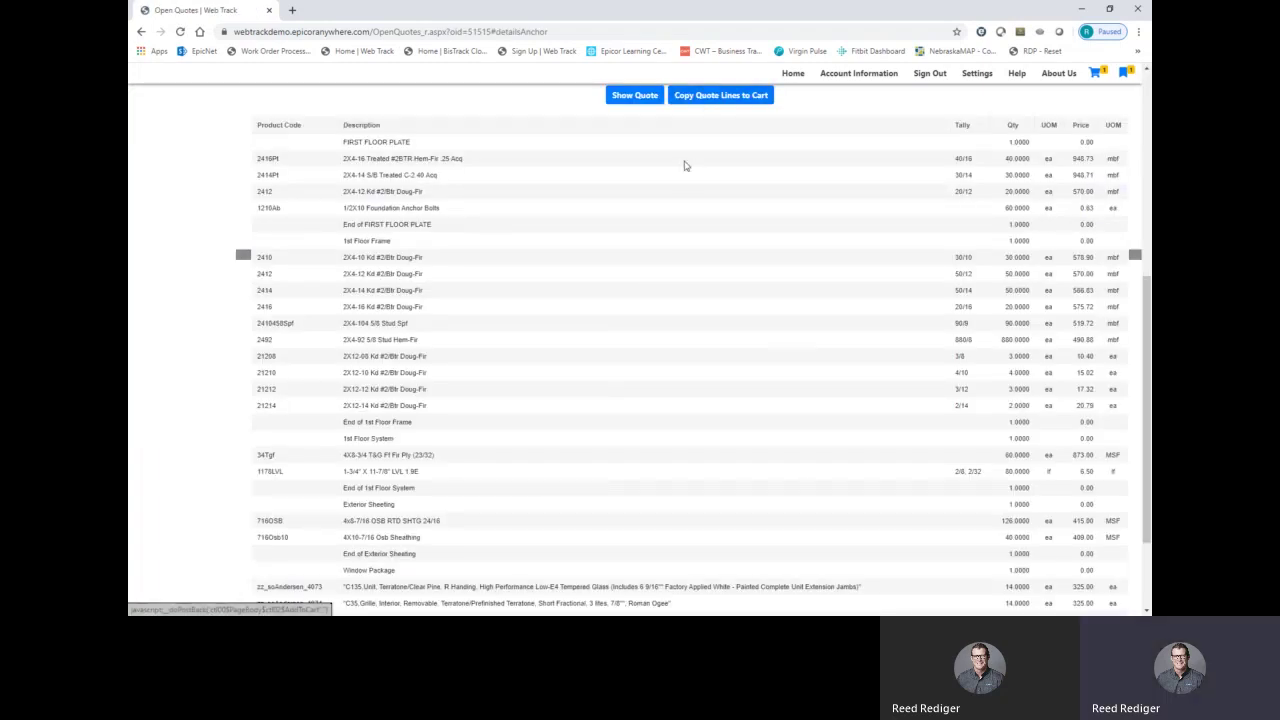
{"action": "scroll", "coordinate": [606, 343], "scroll_direction": "up", "scroll_amount": 3}
{"action": "scroll", "coordinate": [489, 404], "scroll_direction": "up", "scroll_amount": 3}
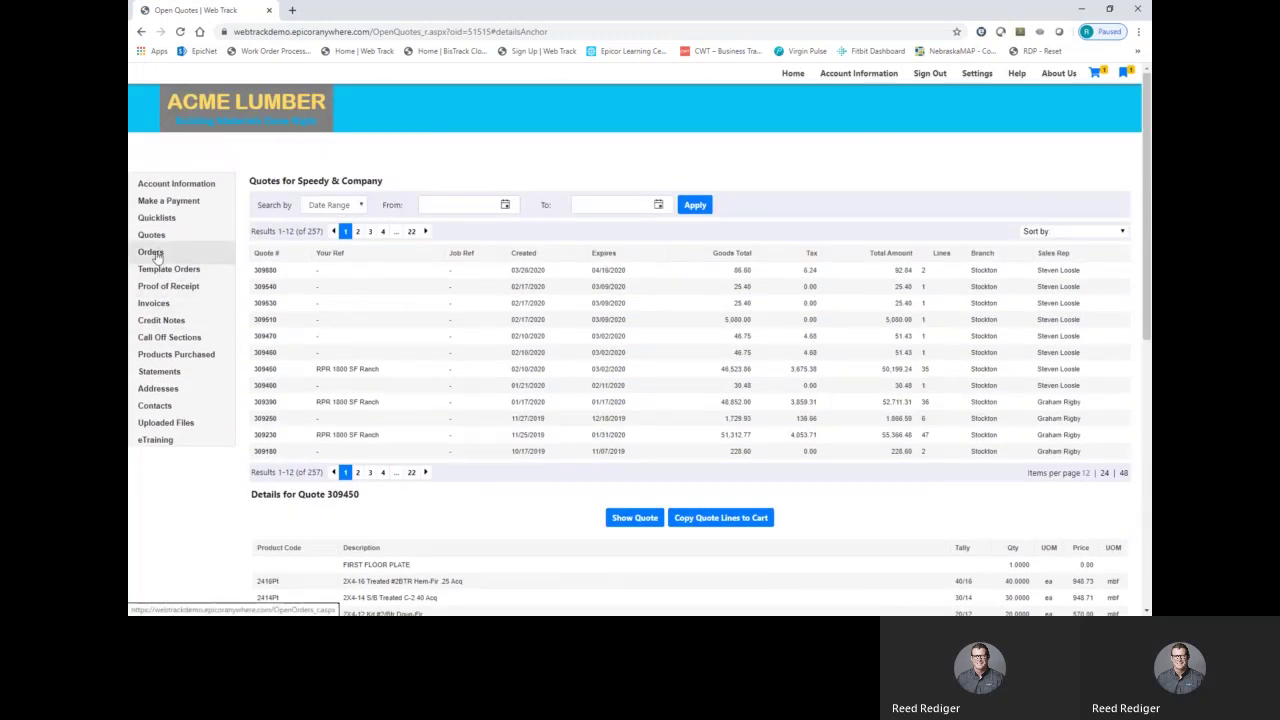
Switch to open orders and show details of order 531420, waiting for stock
{"action": "left_click", "coordinate": [153, 253]}
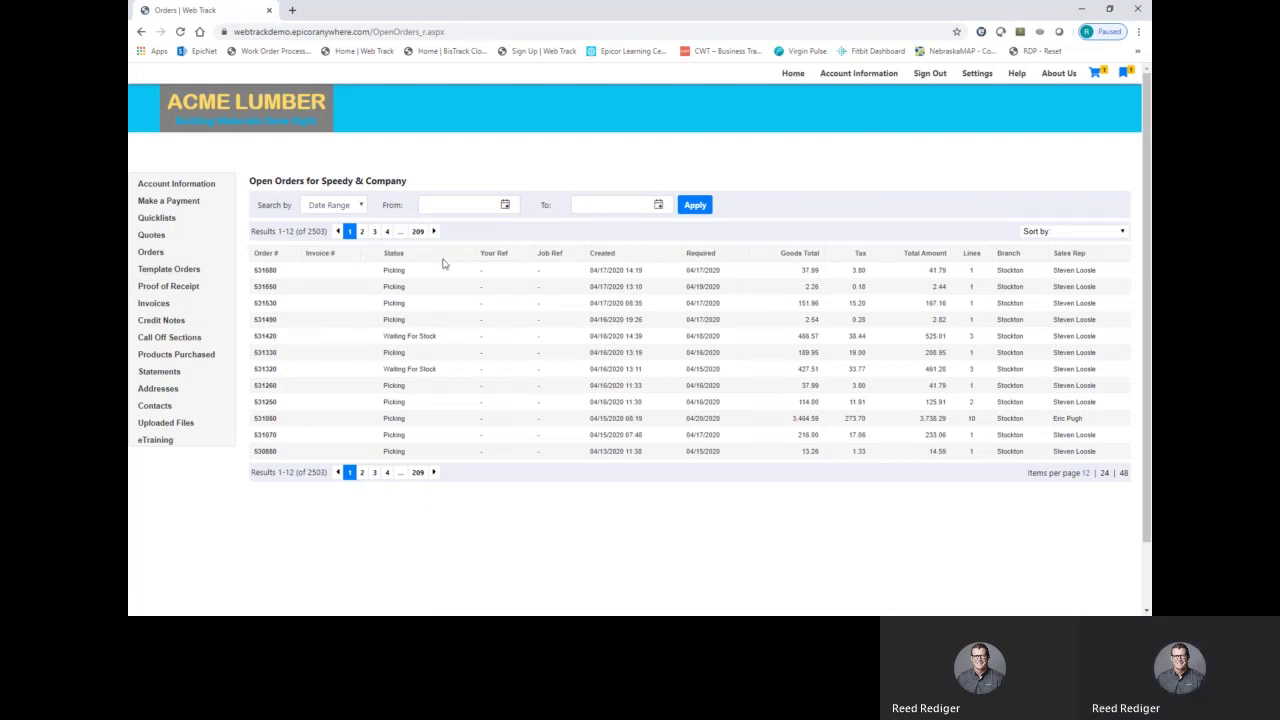
{"action": "left_click", "coordinate": [267, 338]}
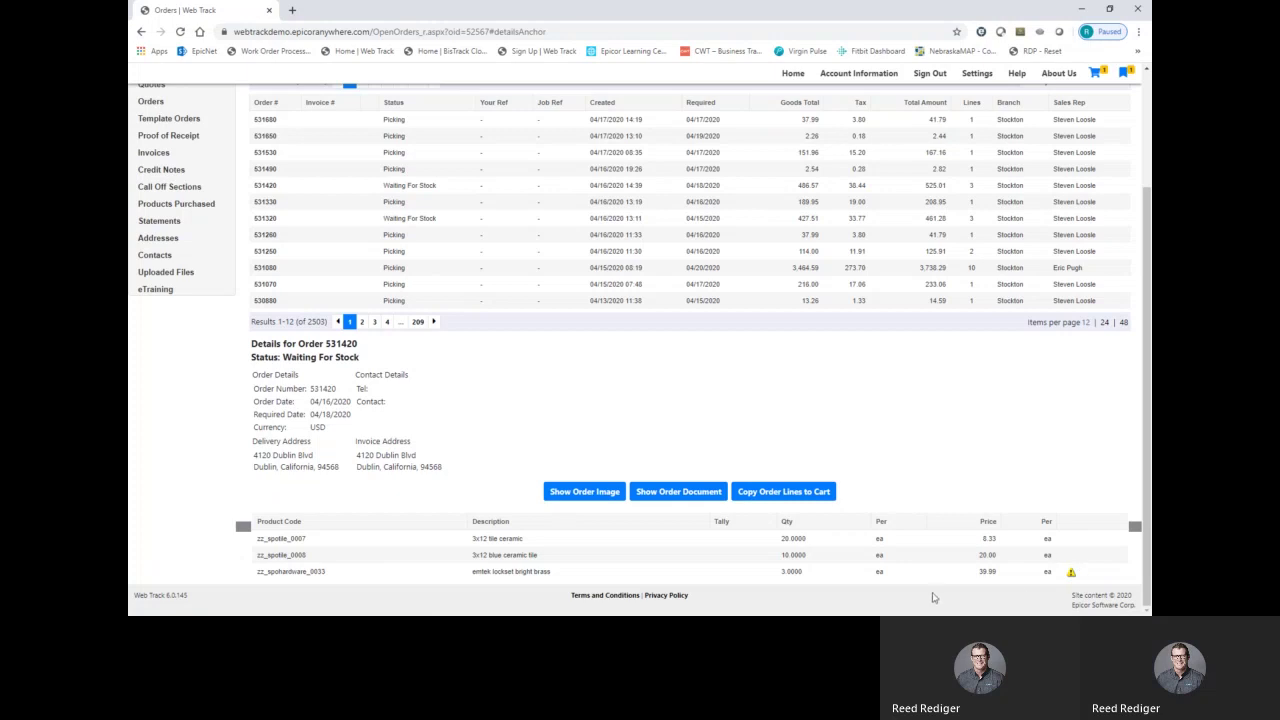
{"action": "scroll", "coordinate": [288, 462], "scroll_direction": "up", "scroll_amount": 1}
{"action": "scroll", "coordinate": [288, 462], "scroll_direction": "up", "scroll_amount": 2}
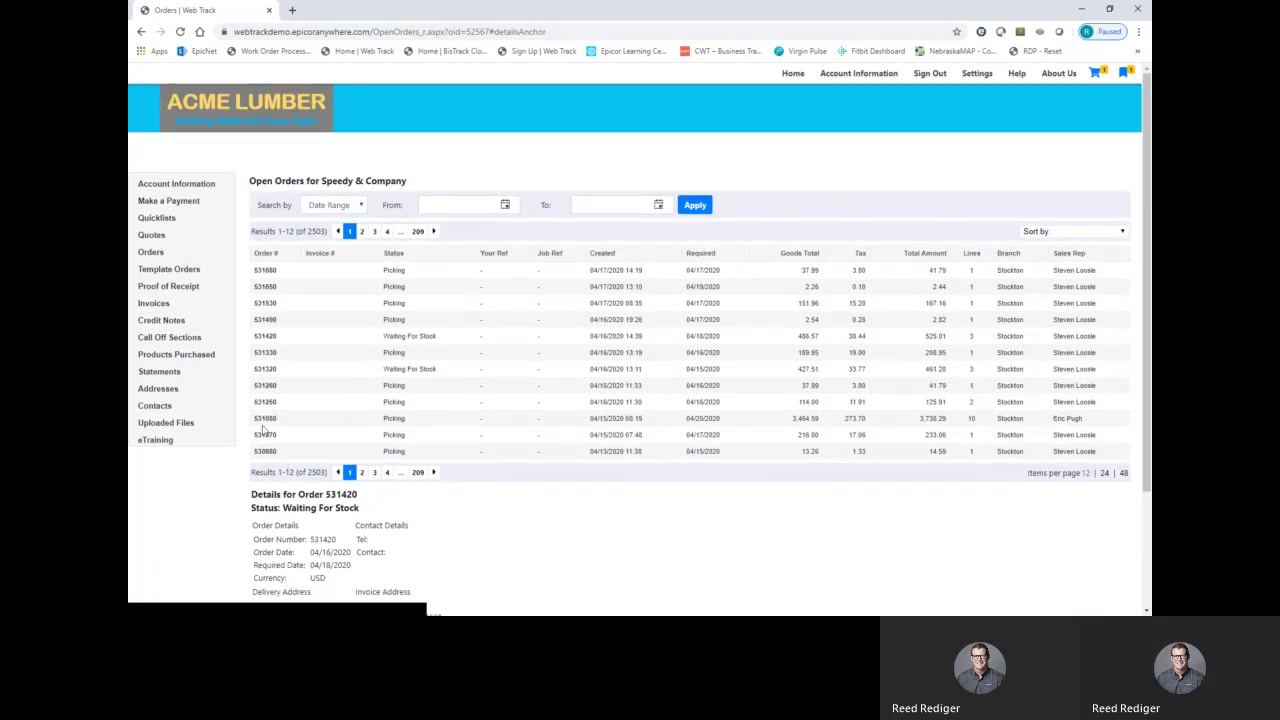
{"action": "left_click", "coordinate": [176, 286]}
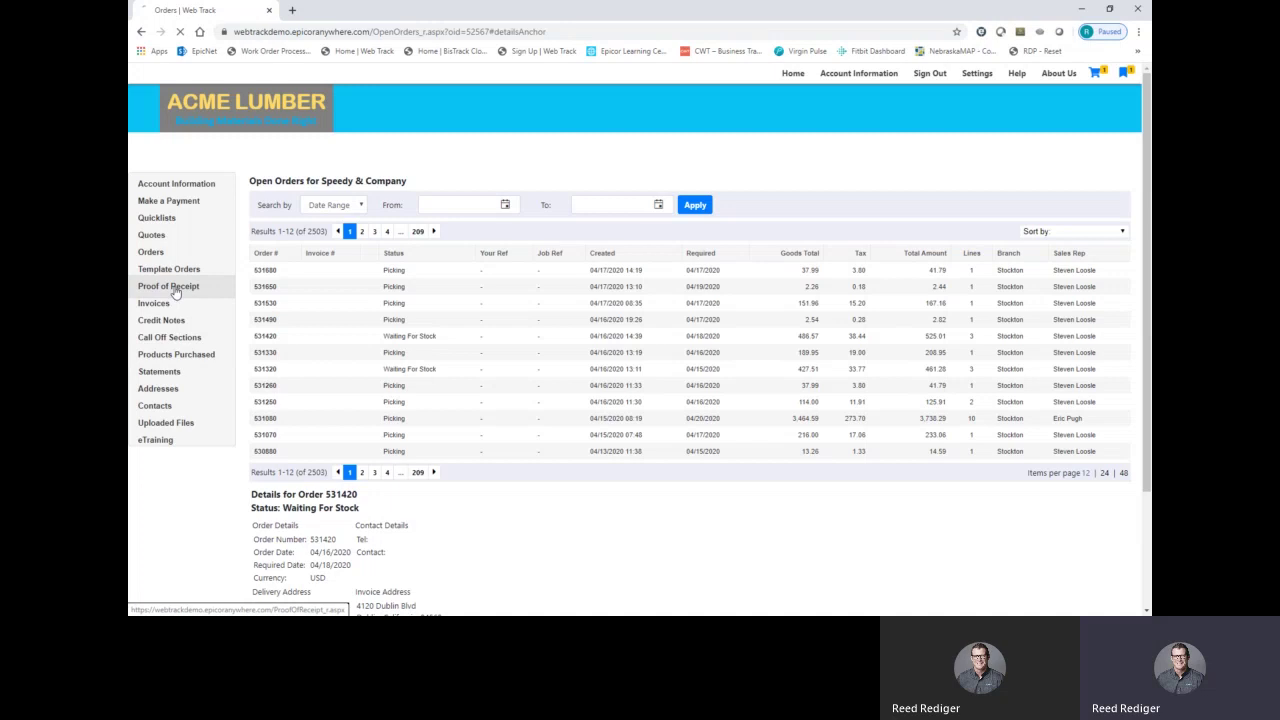
{"action": "left_click", "coordinate": [433, 205]}
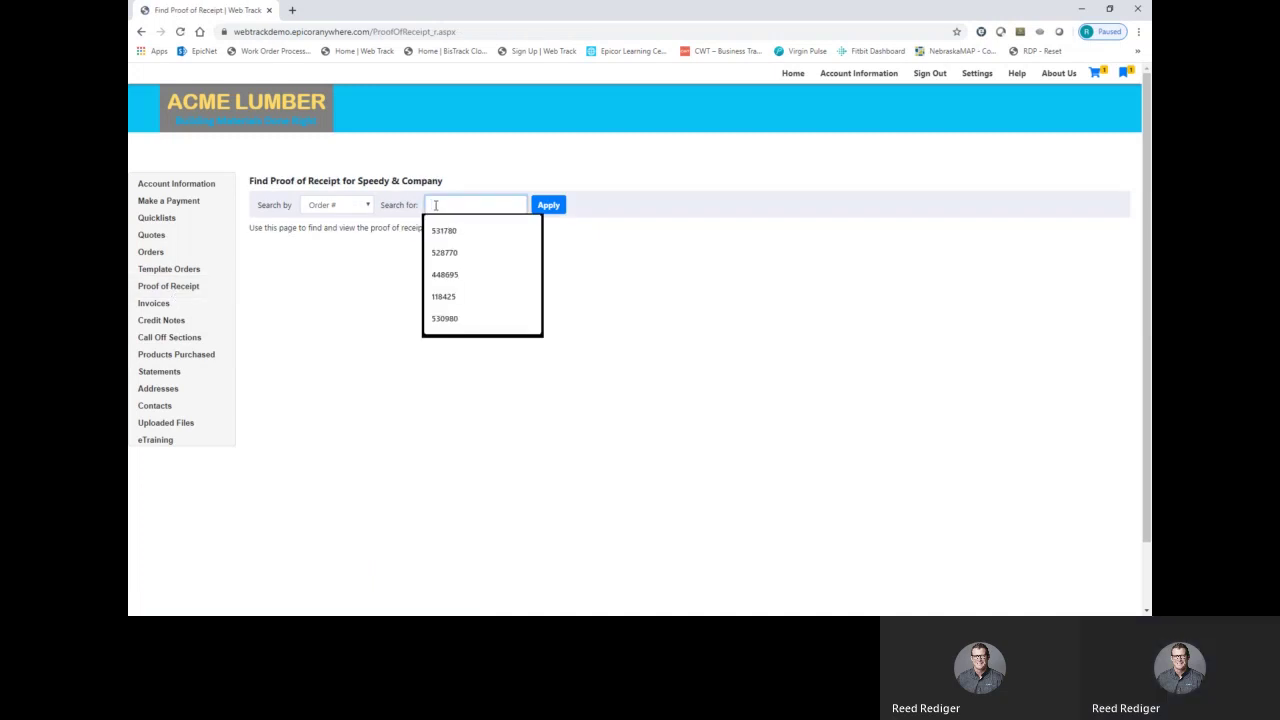
{"action": "type", "text": "531"}
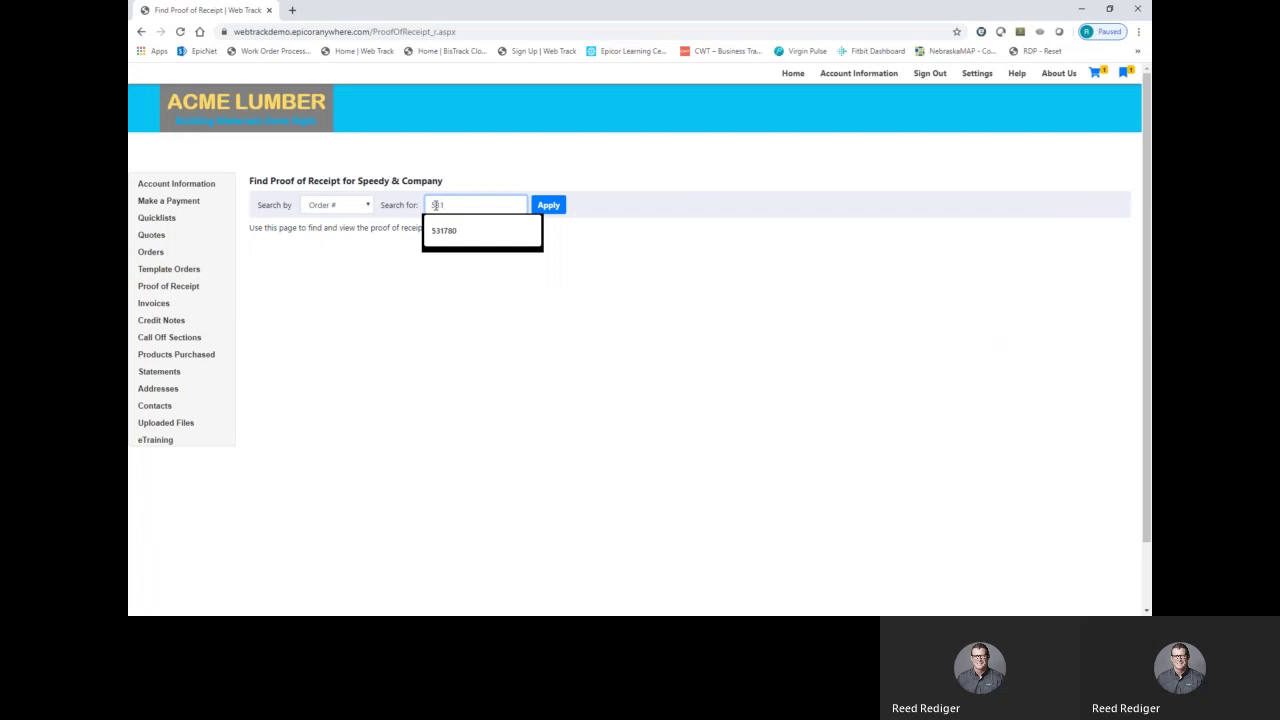
{"action": "type", "text": "780"}
{"action": "key", "text": "Return"}
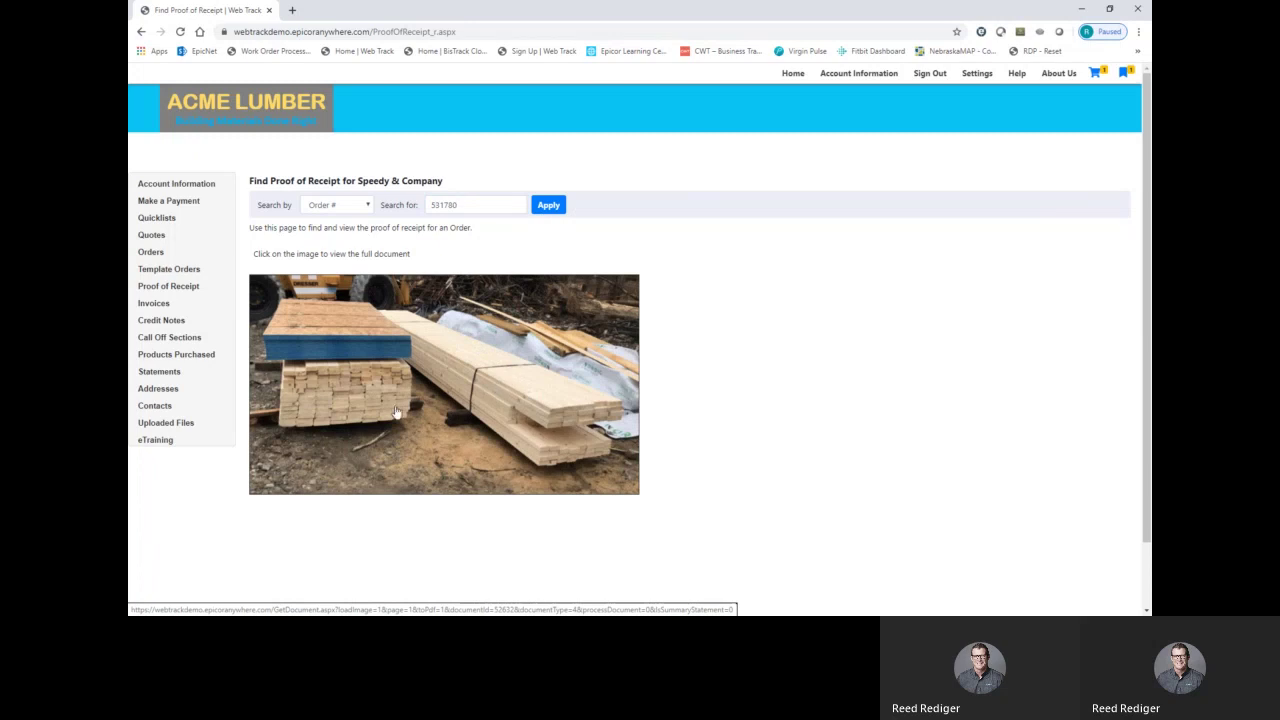
Review the invoice list and account information, then return to the shopping cart
{"action": "left_click", "coordinate": [162, 307]}
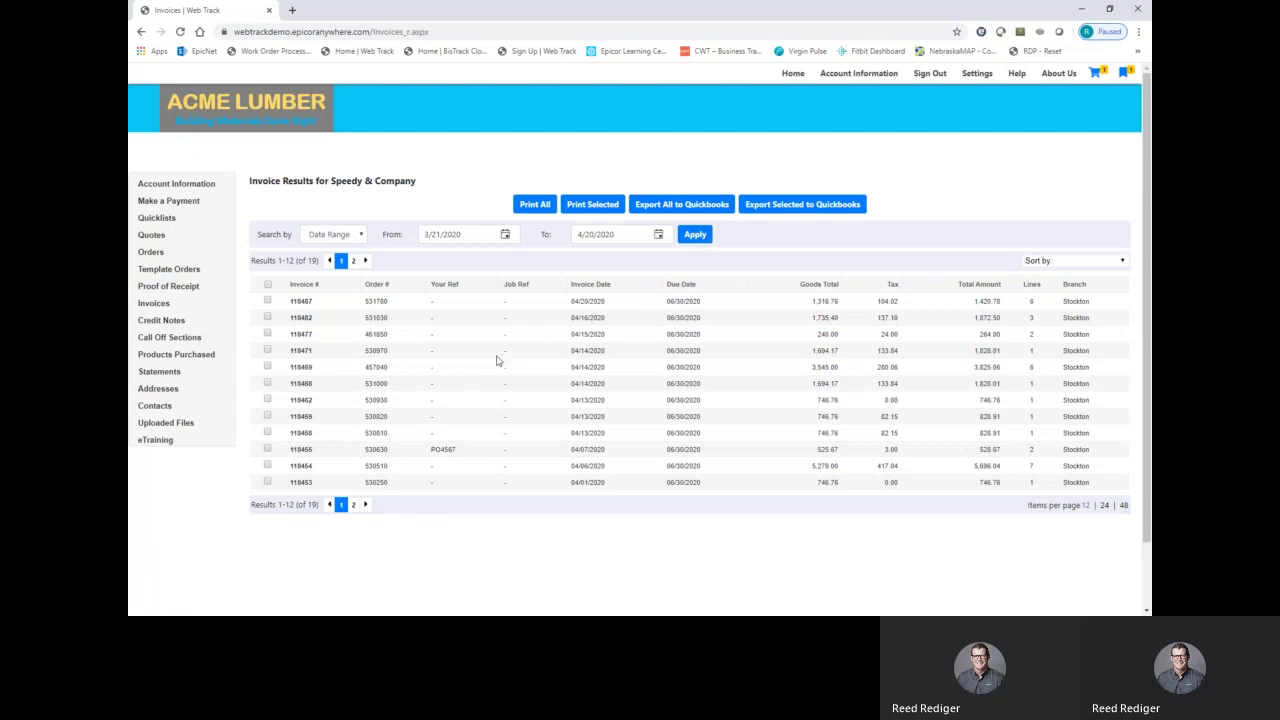
{"action": "left_click", "coordinate": [199, 190]}
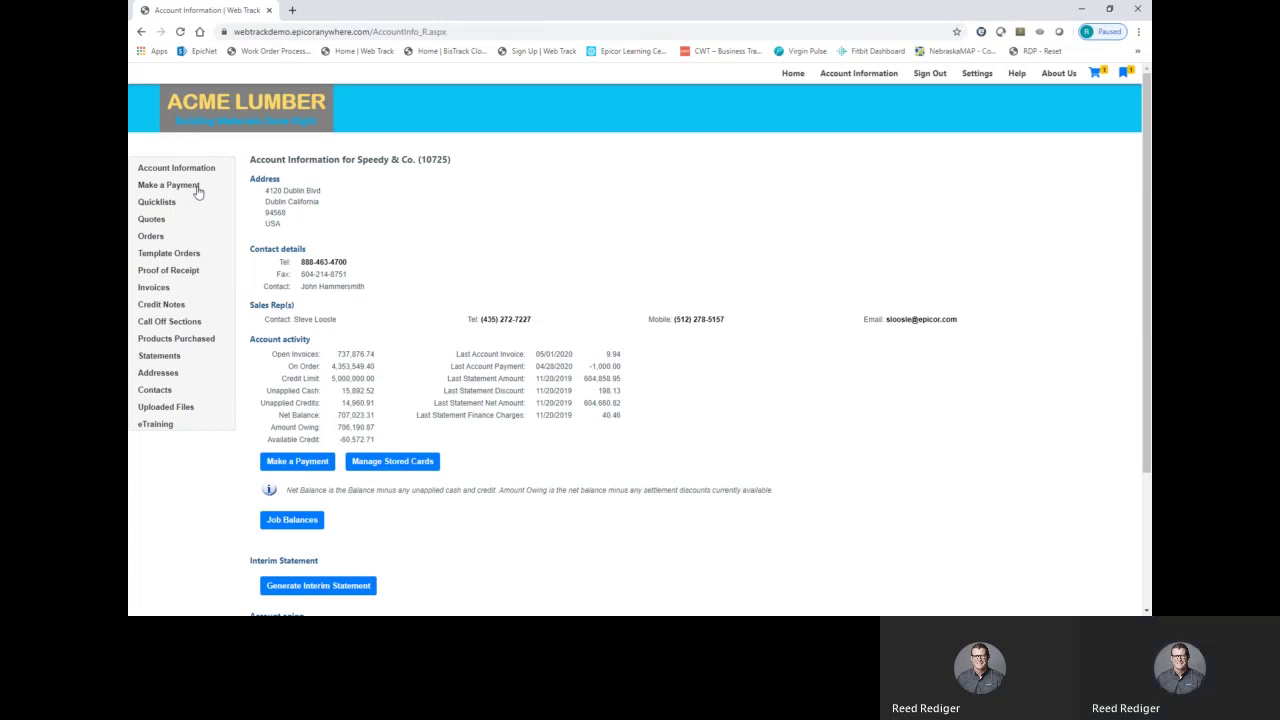
{"action": "left_click", "coordinate": [1096, 77]}
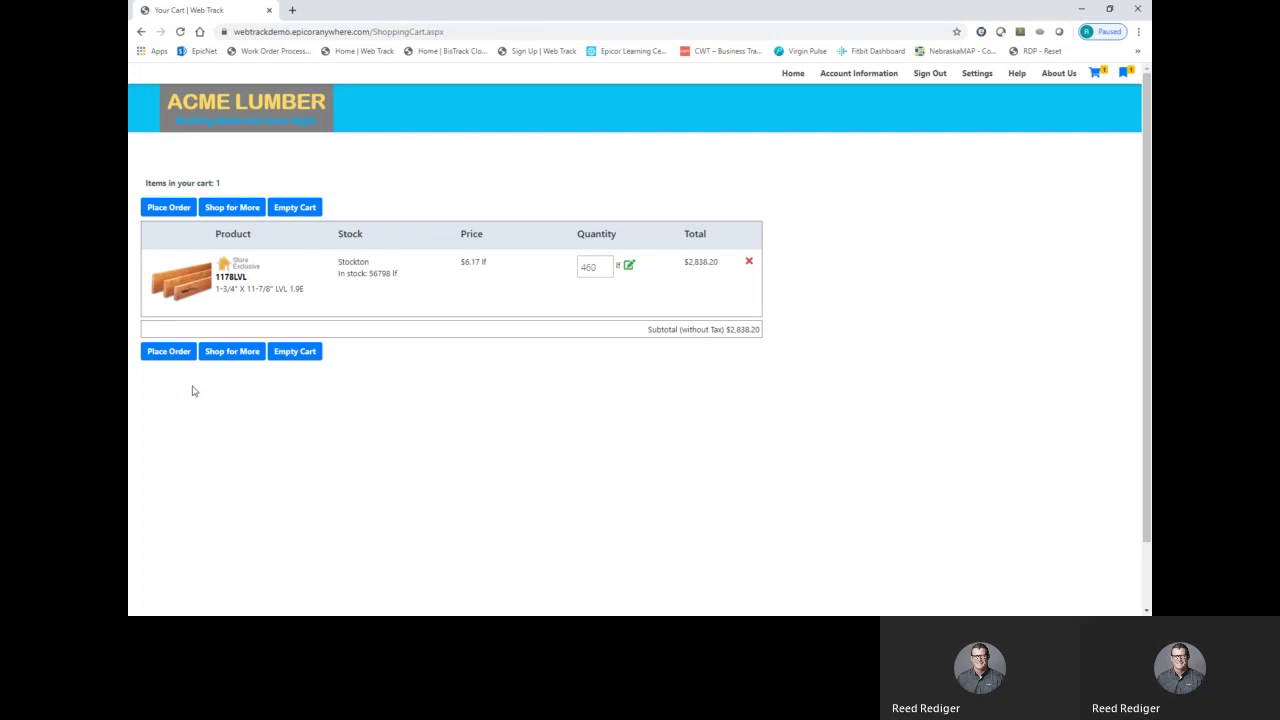
{"action": "left_click", "coordinate": [167, 352]}
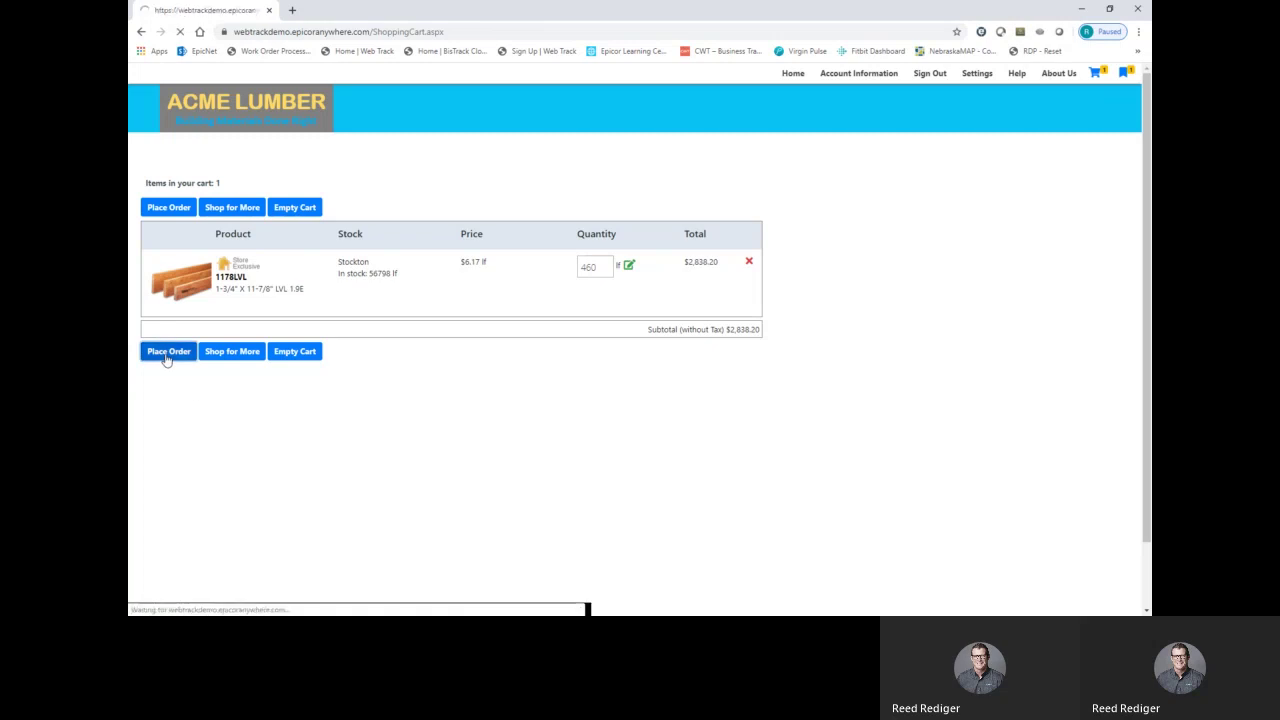
{"action": "scroll", "coordinate": [266, 326], "scroll_direction": "down", "scroll_amount": 1}
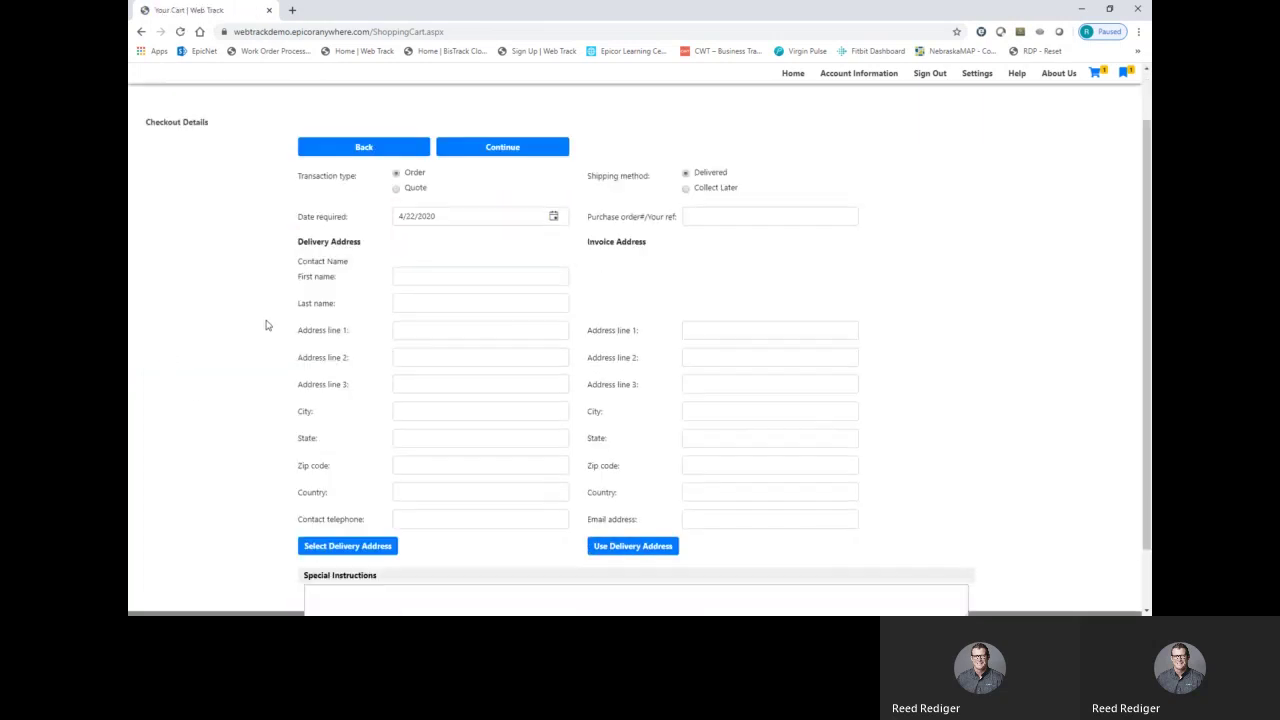
{"action": "left_click", "coordinate": [365, 543]}
{"action": "scroll", "coordinate": [620, 306], "scroll_direction": "down", "scroll_amount": 3}
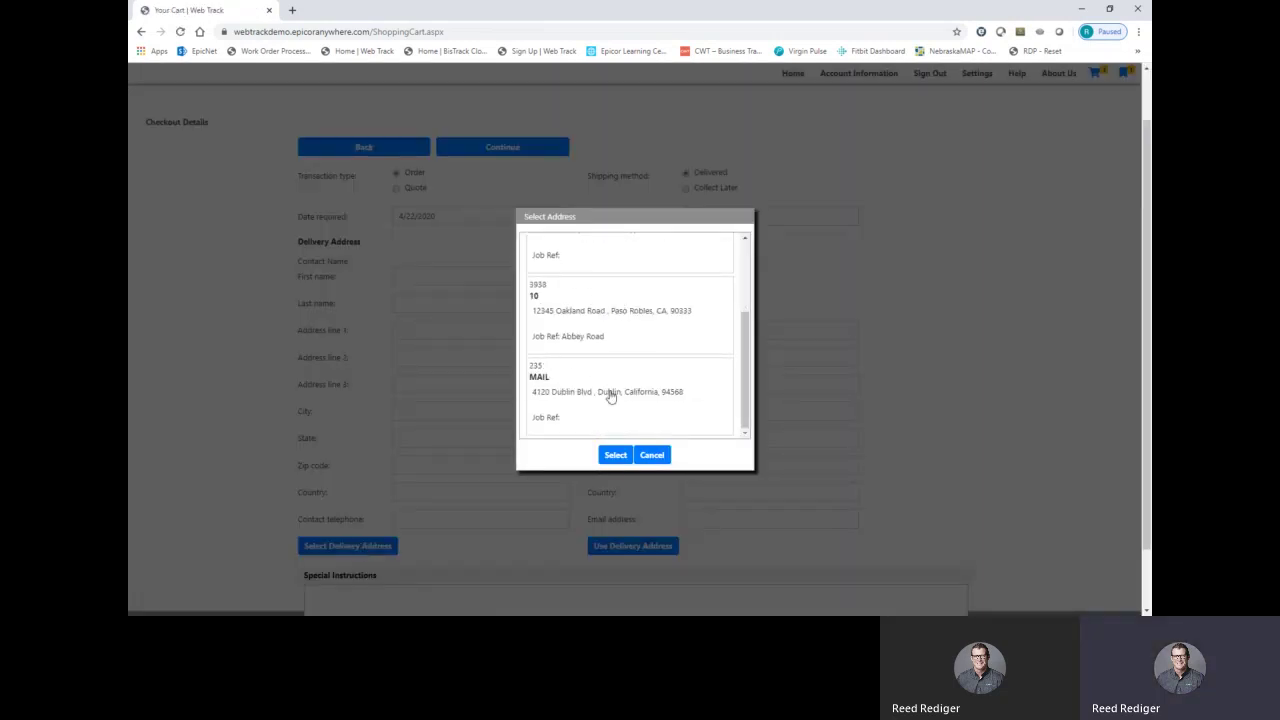
{"action": "left_click", "coordinate": [609, 395]}
{"action": "left_click", "coordinate": [616, 457]}
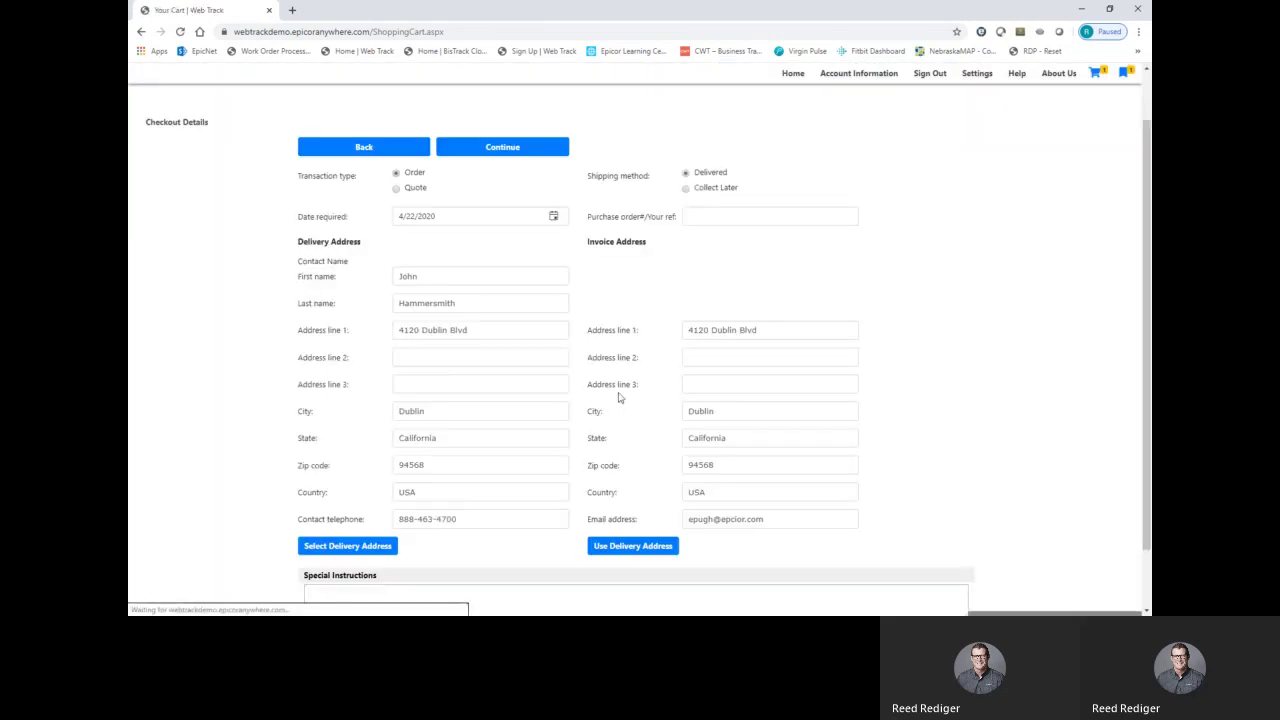
{"action": "scroll", "coordinate": [630, 398], "scroll_direction": "down", "scroll_amount": 1}
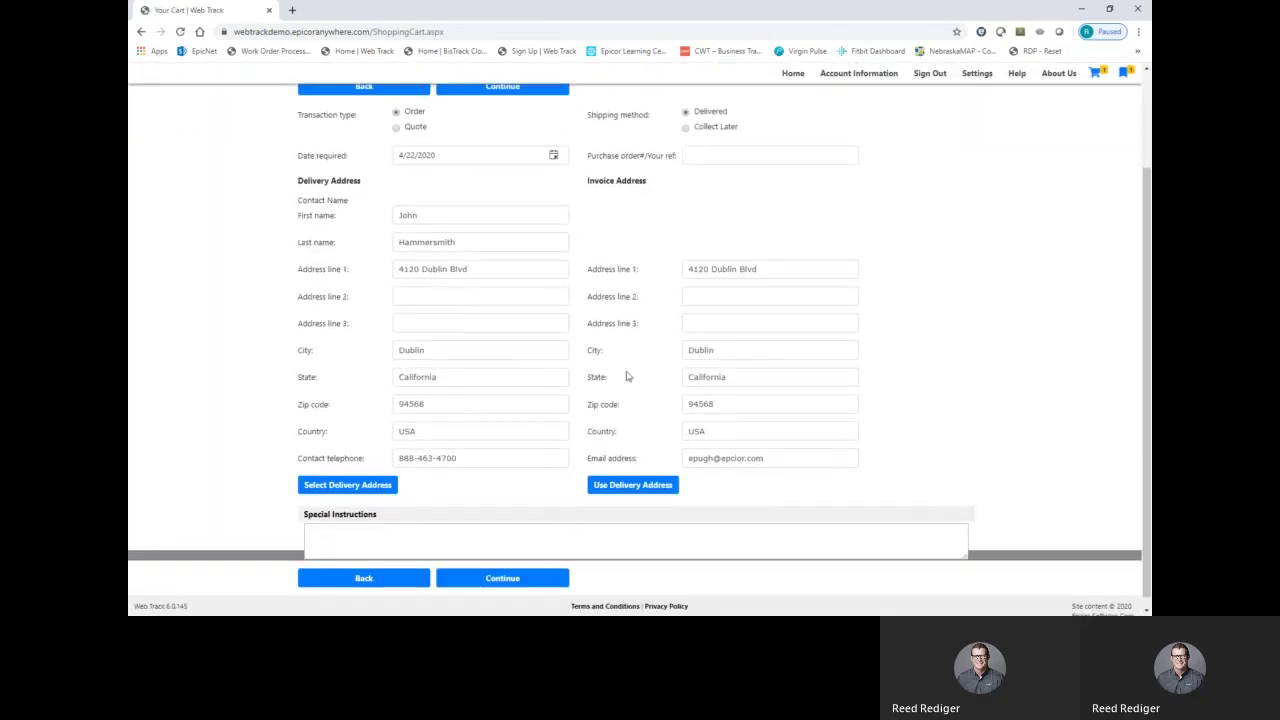
{"action": "left_click", "coordinate": [357, 538]}
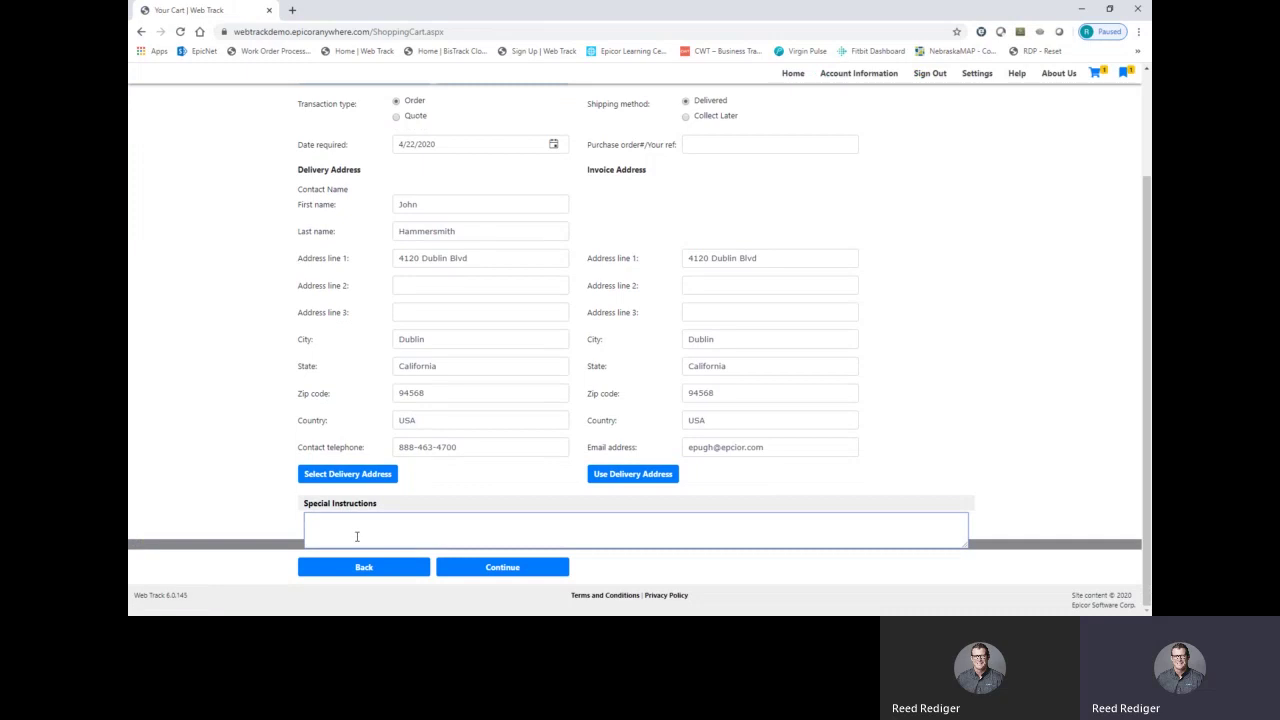
{"action": "left_click", "coordinate": [491, 570]}
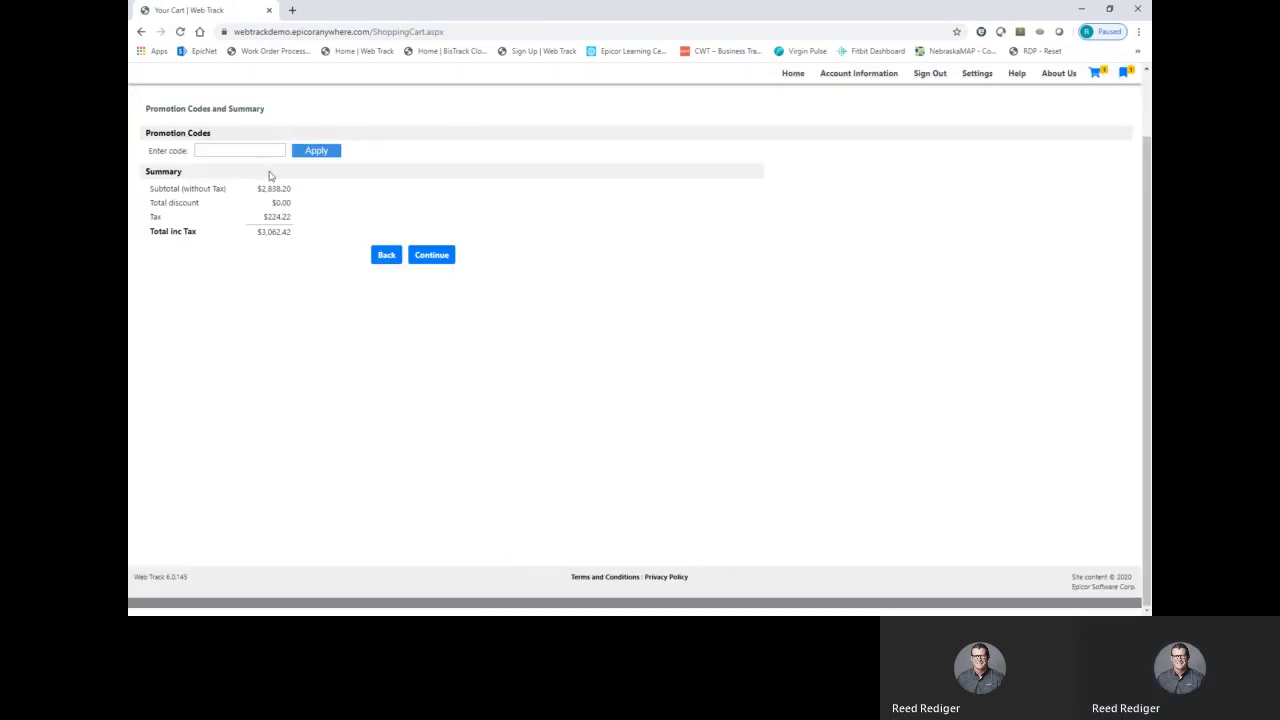
Accept the terms and conditions, complete order 531800, and return to the home page
{"action": "left_click", "coordinate": [445, 258]}
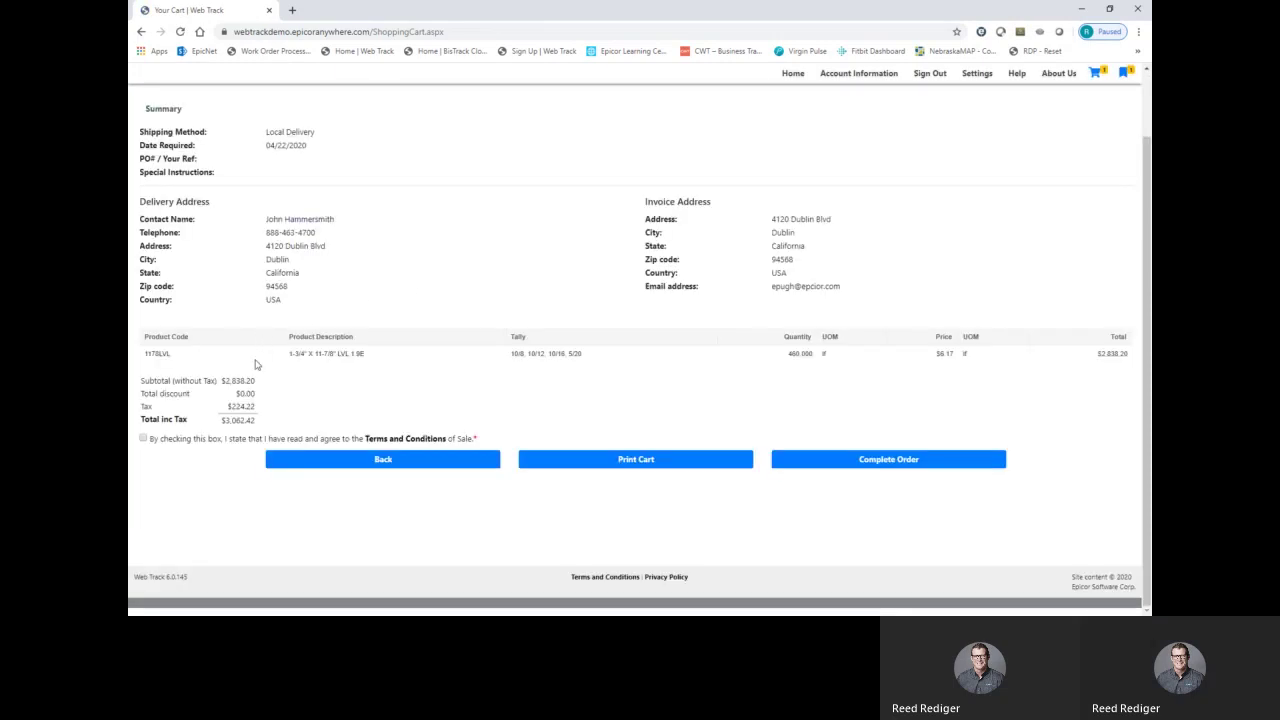
{"action": "left_click", "coordinate": [143, 439]}
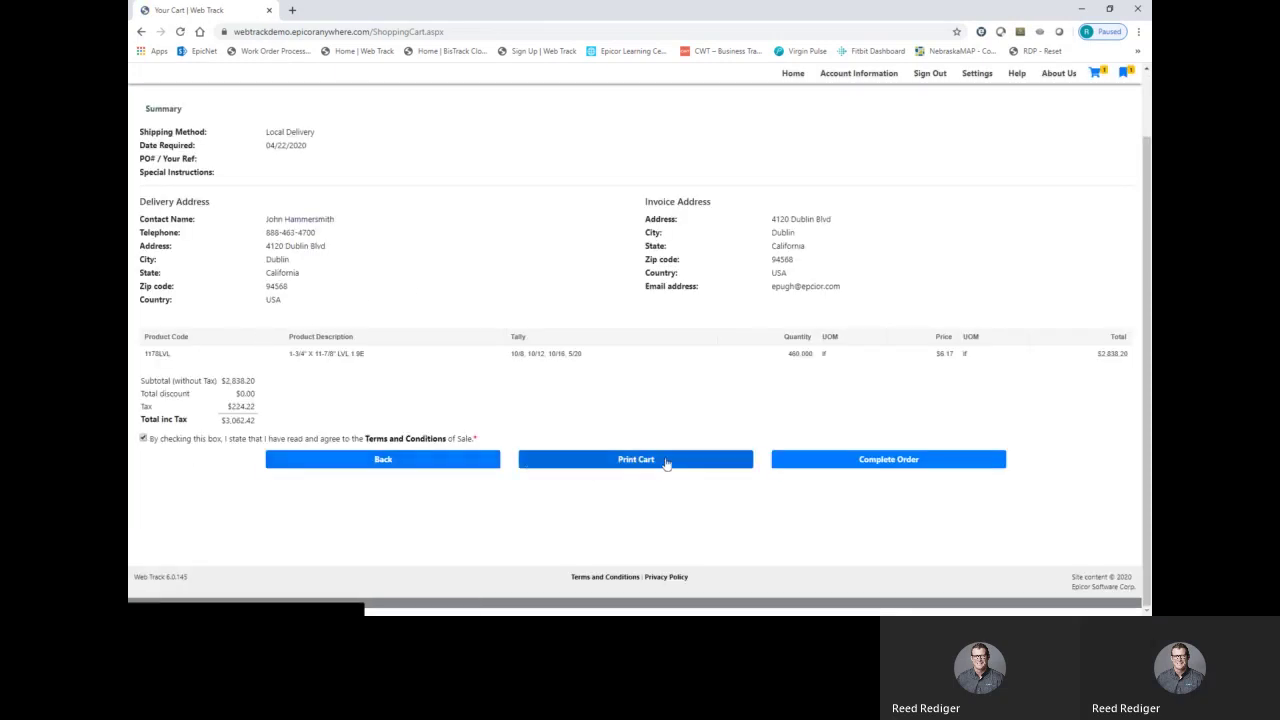
{"action": "left_click", "coordinate": [834, 468]}
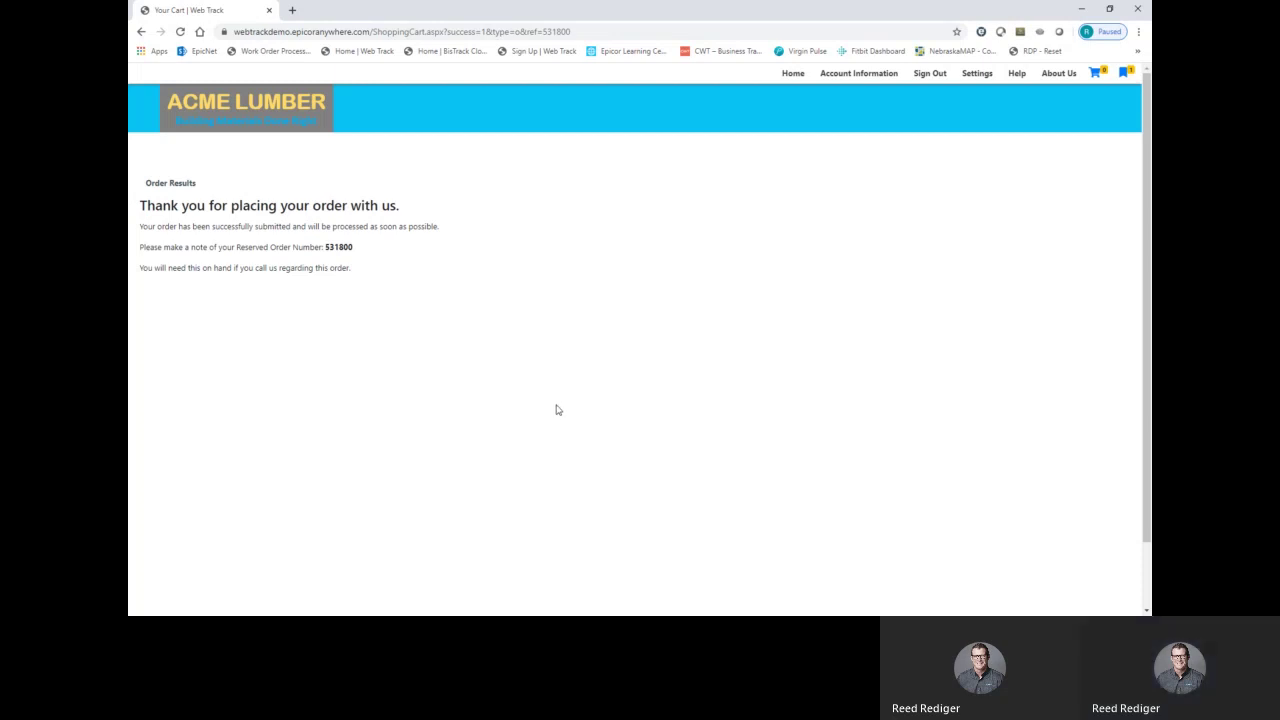
{"action": "left_click", "coordinate": [792, 74]}
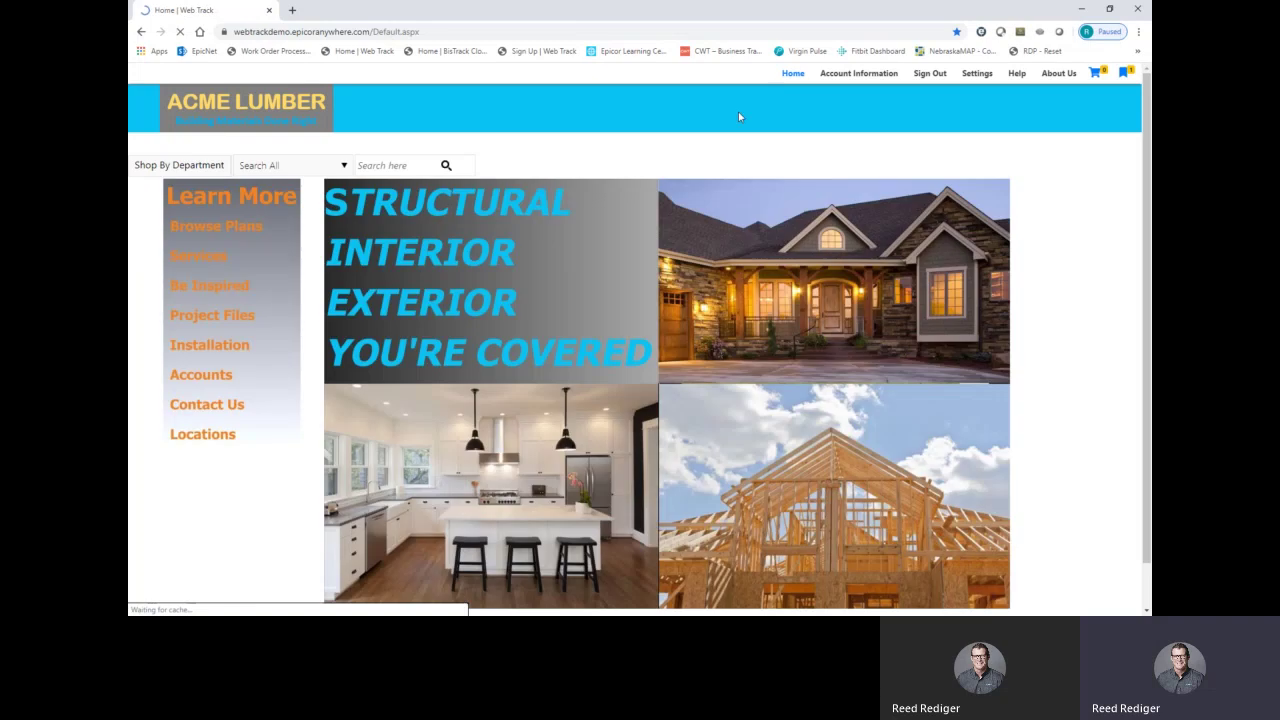